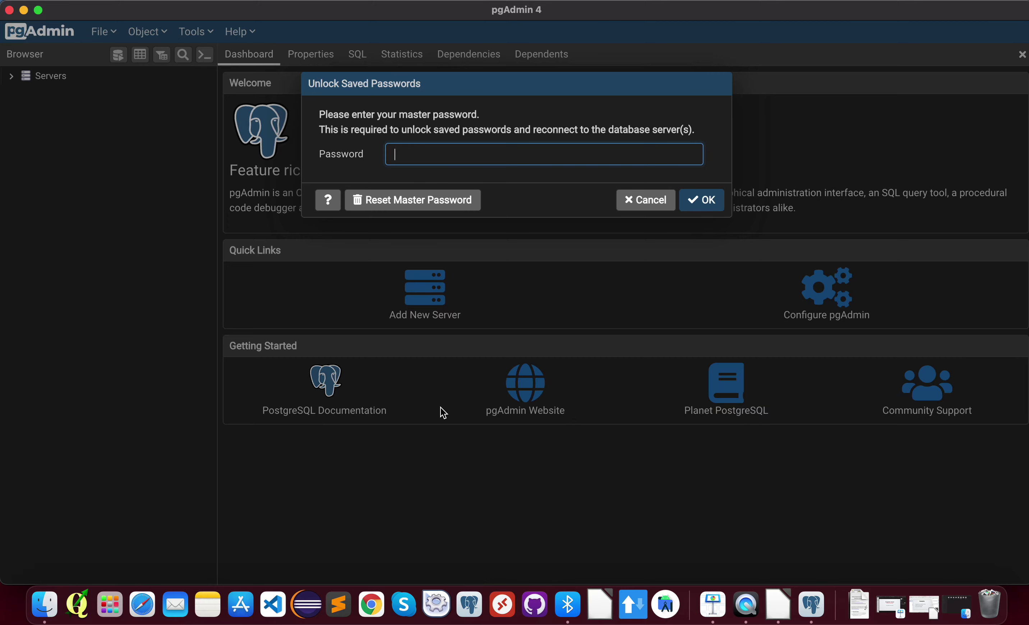
Unlock the saved passwords with the master password and list the databases on the PostgreSQL 10 server
text(•••)
key(Return)
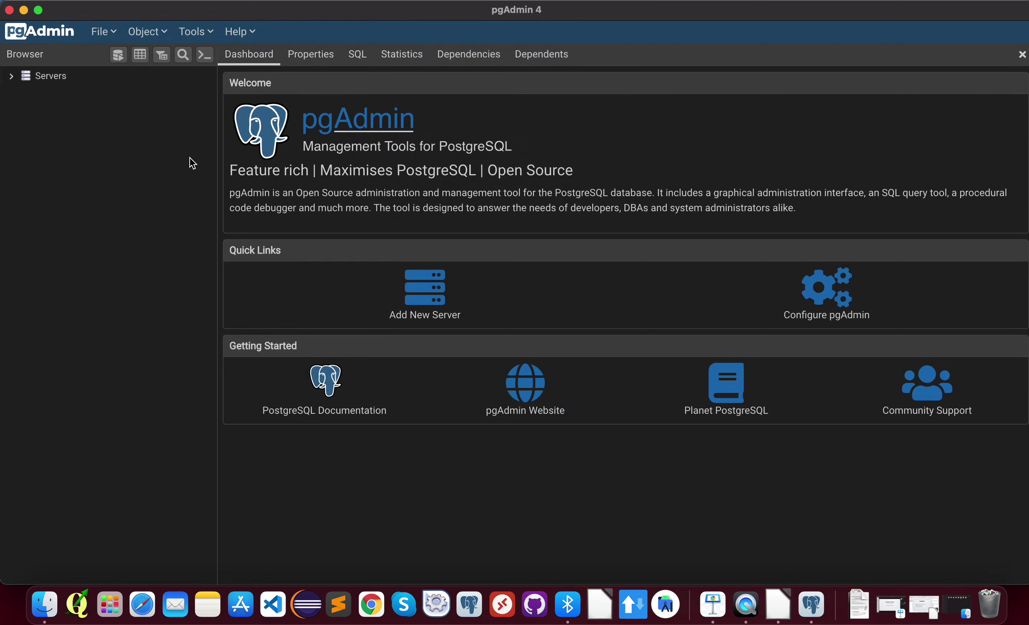
click(11, 77)
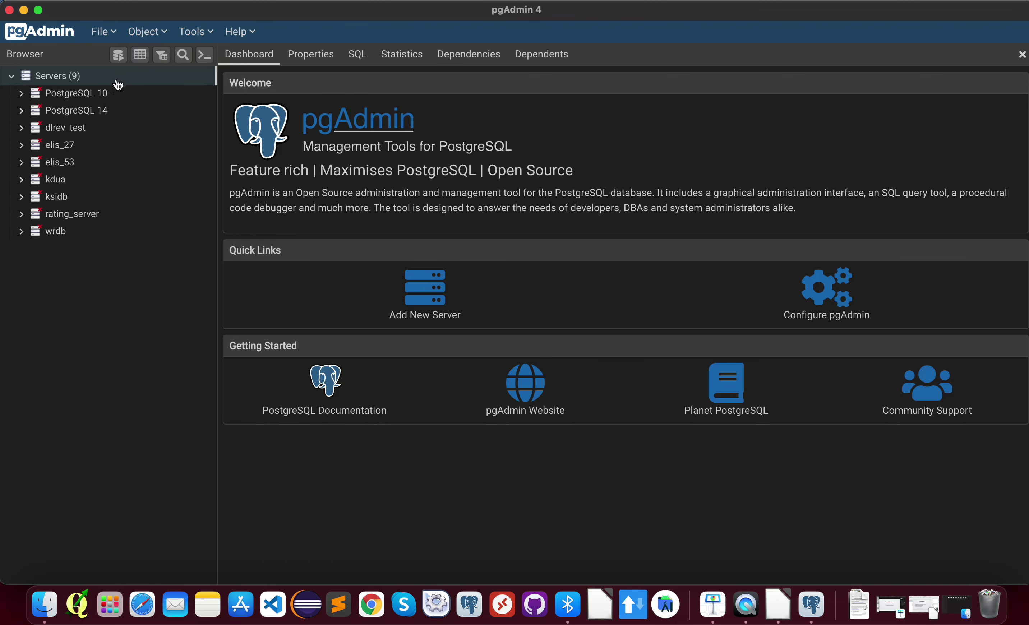
click(23, 96)
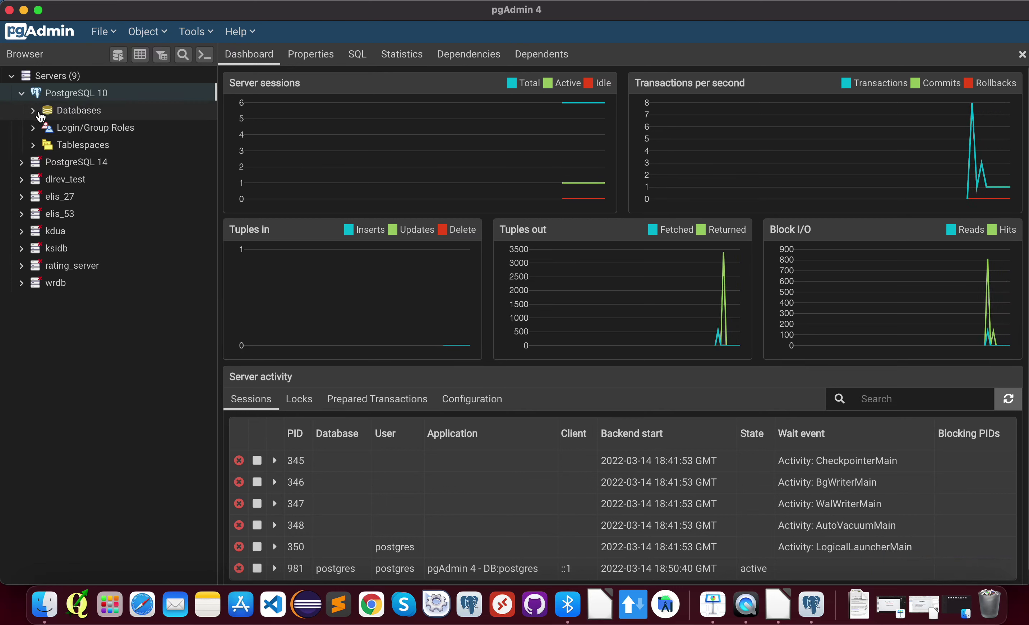
click(34, 112)
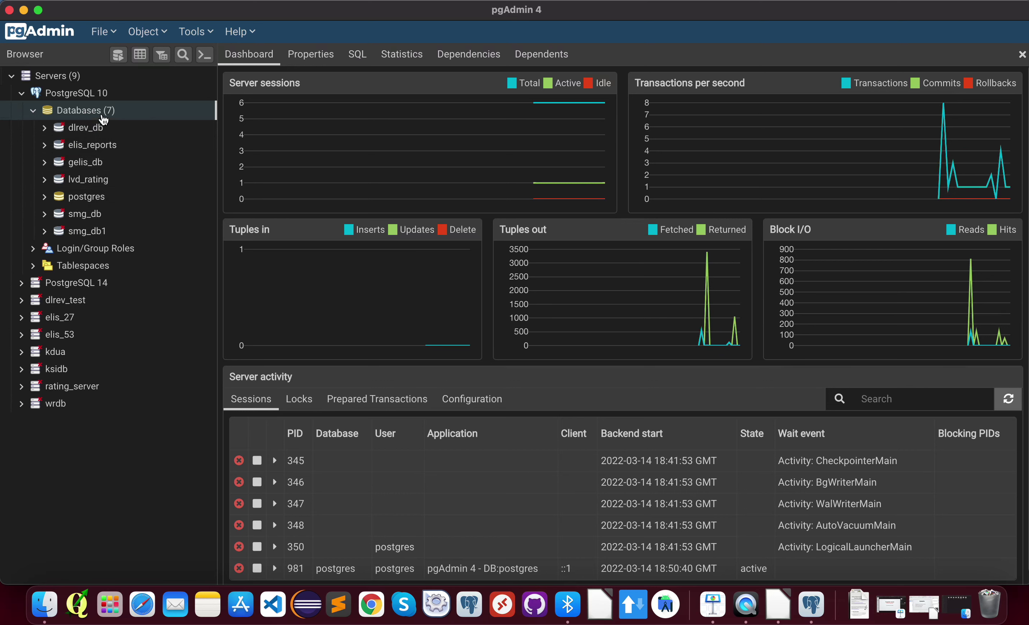
click(33, 111)
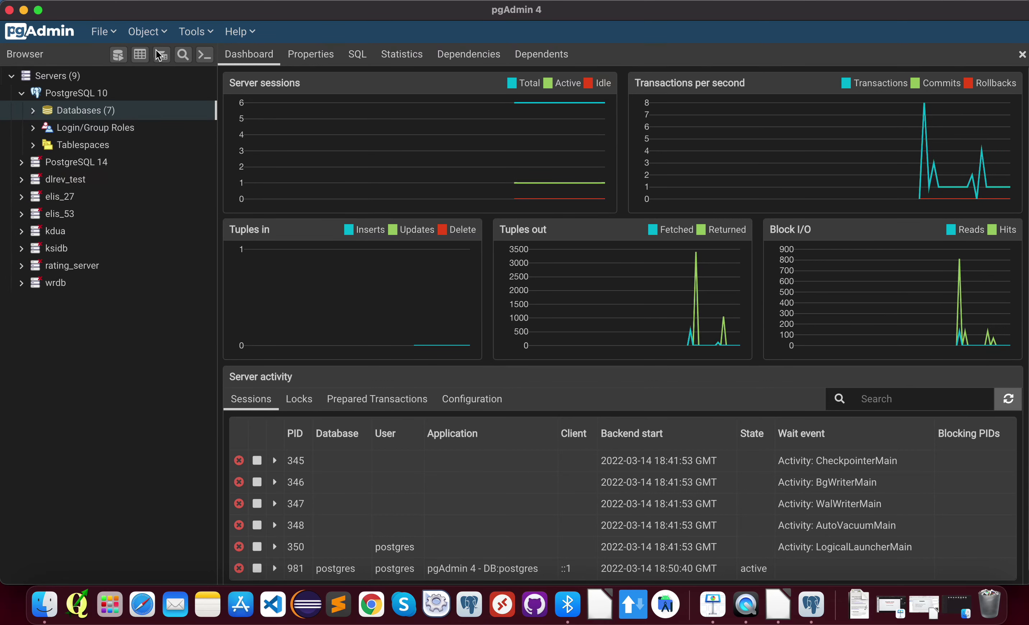
Review the browser display preferences and leave them without saving any changes
click(113, 35)
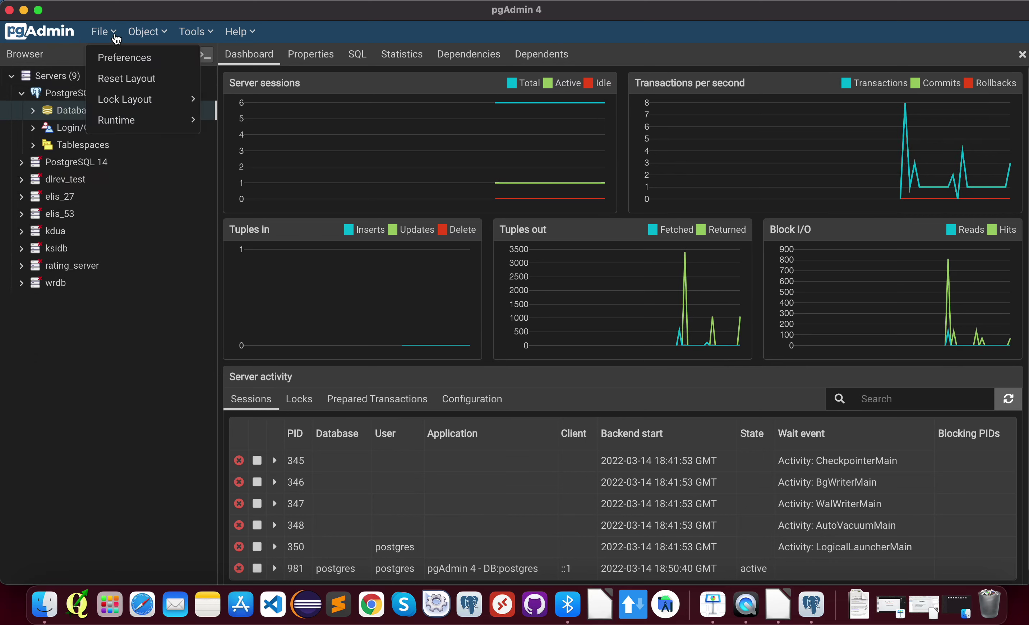
click(131, 63)
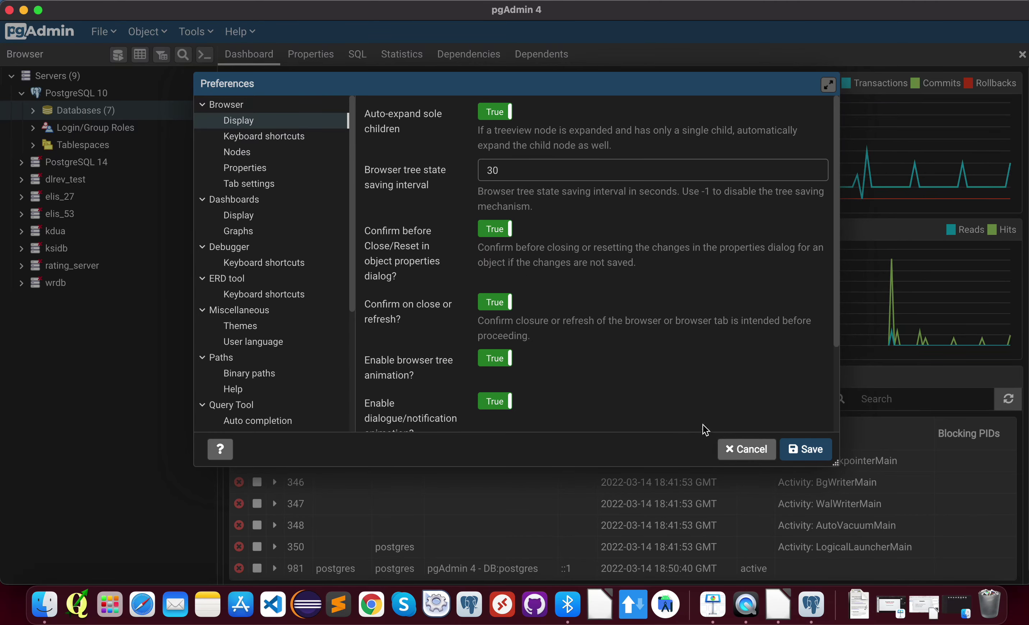
click(734, 450)
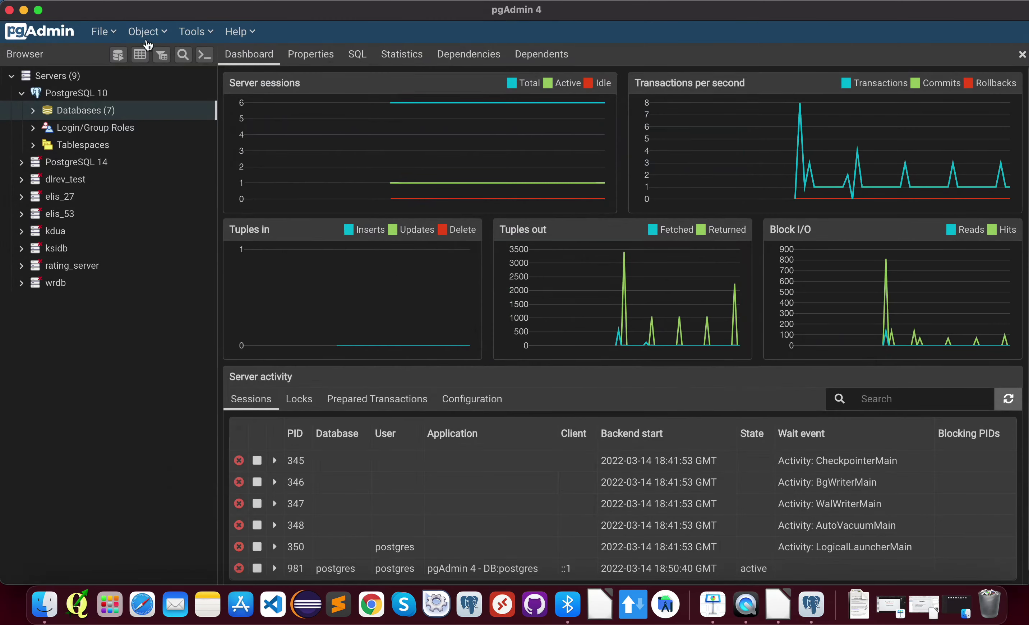
click(166, 34)
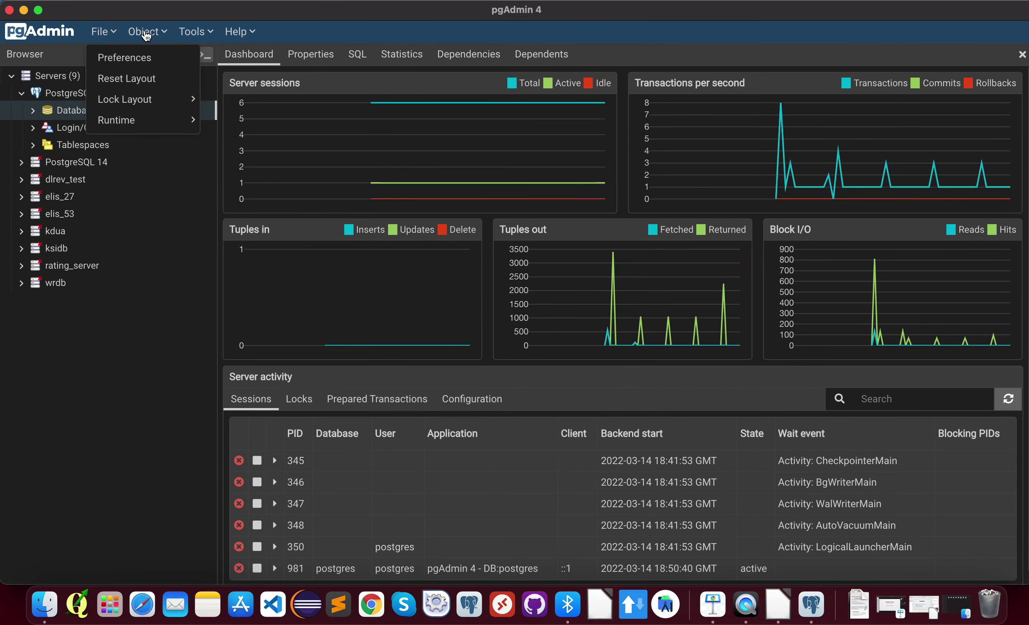
mouse_move(152, 58)
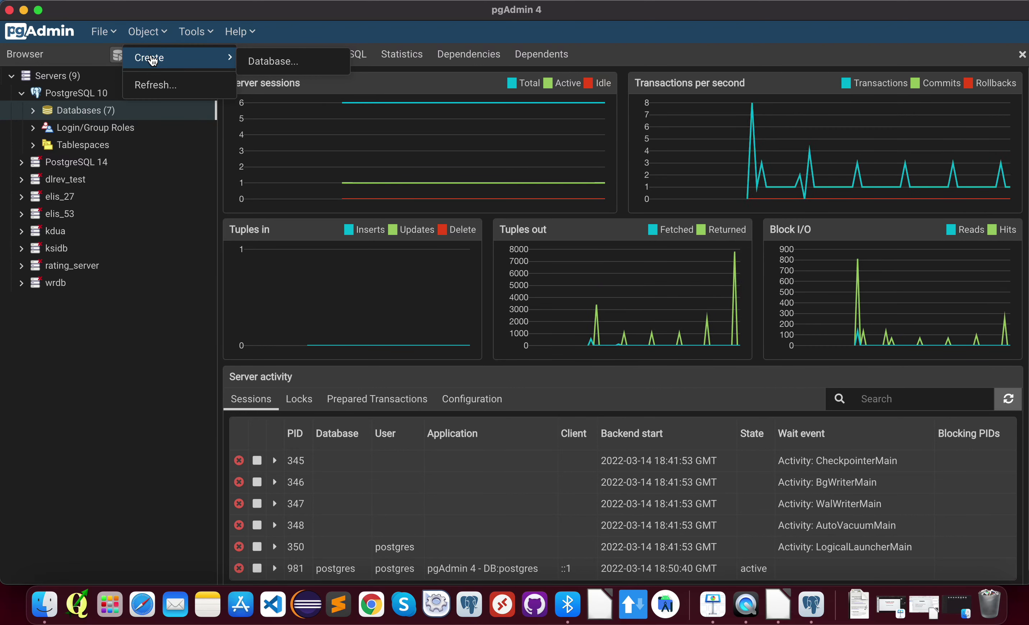
click(116, 36)
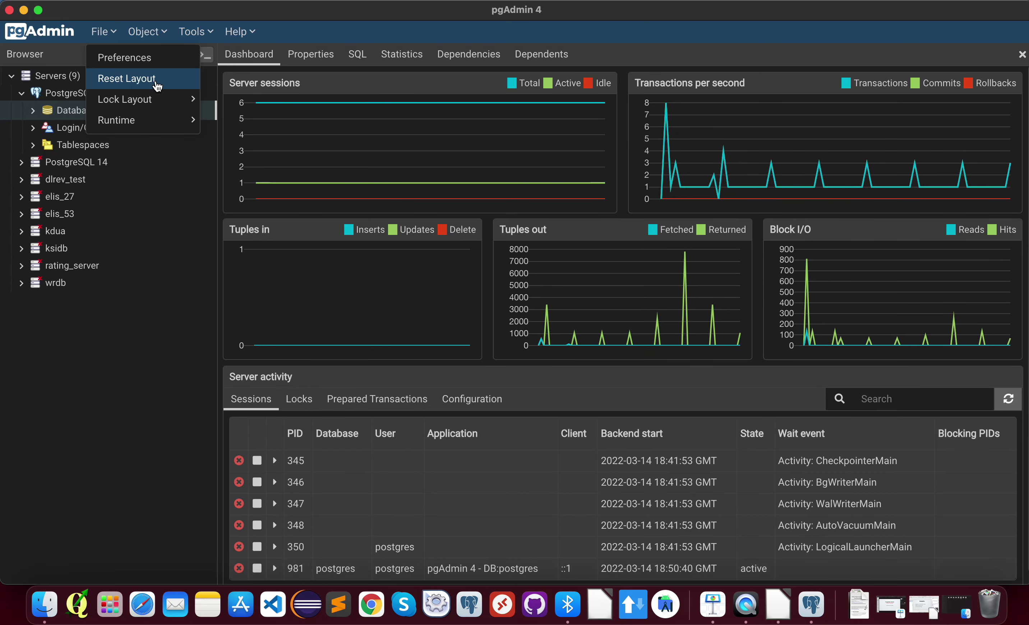
mouse_move(149, 99)
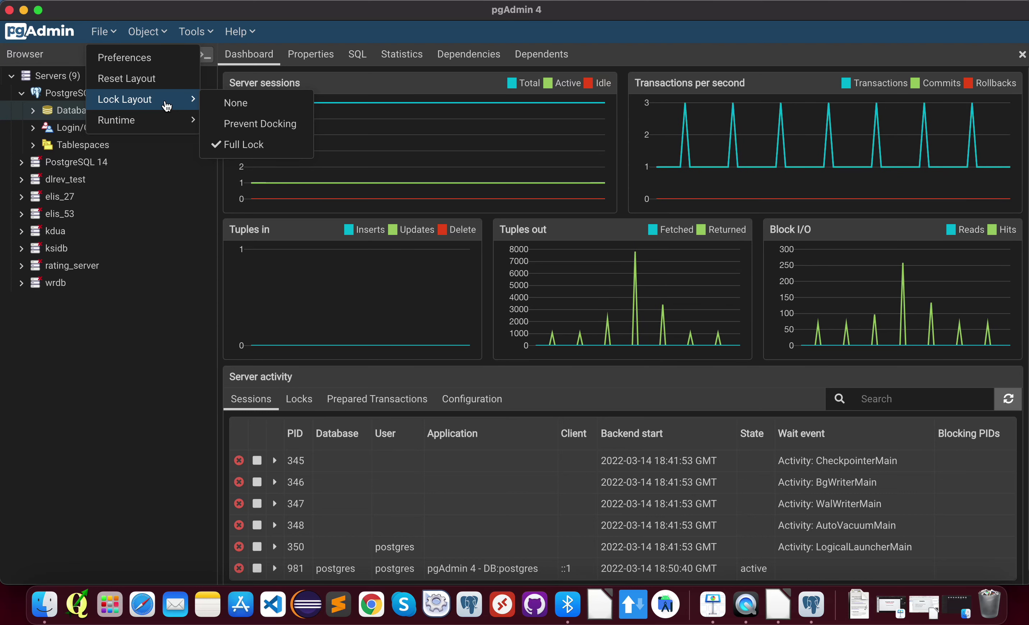
click(193, 33)
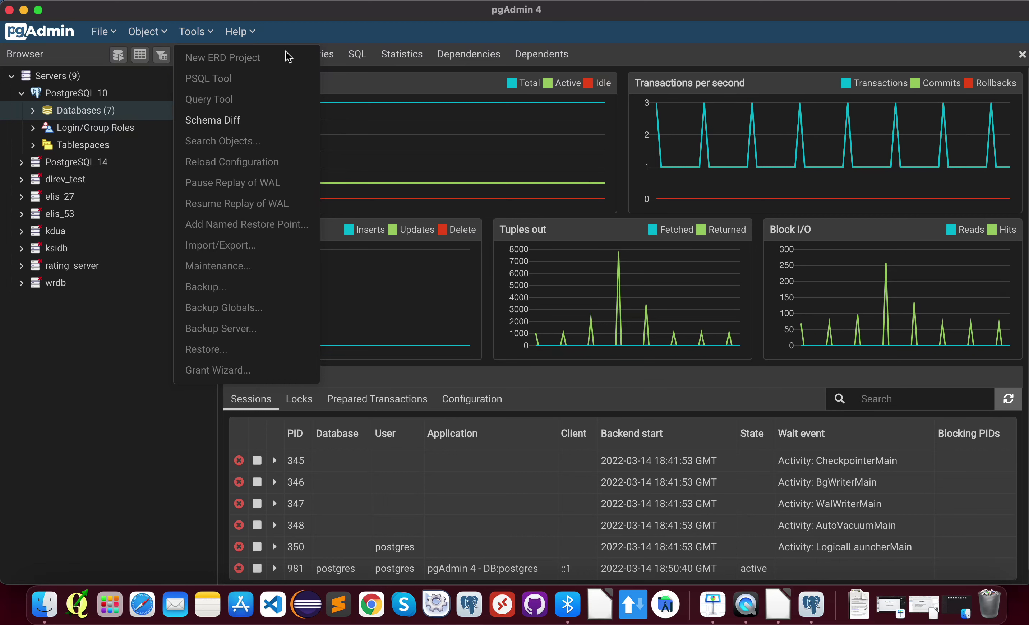
click(330, 23)
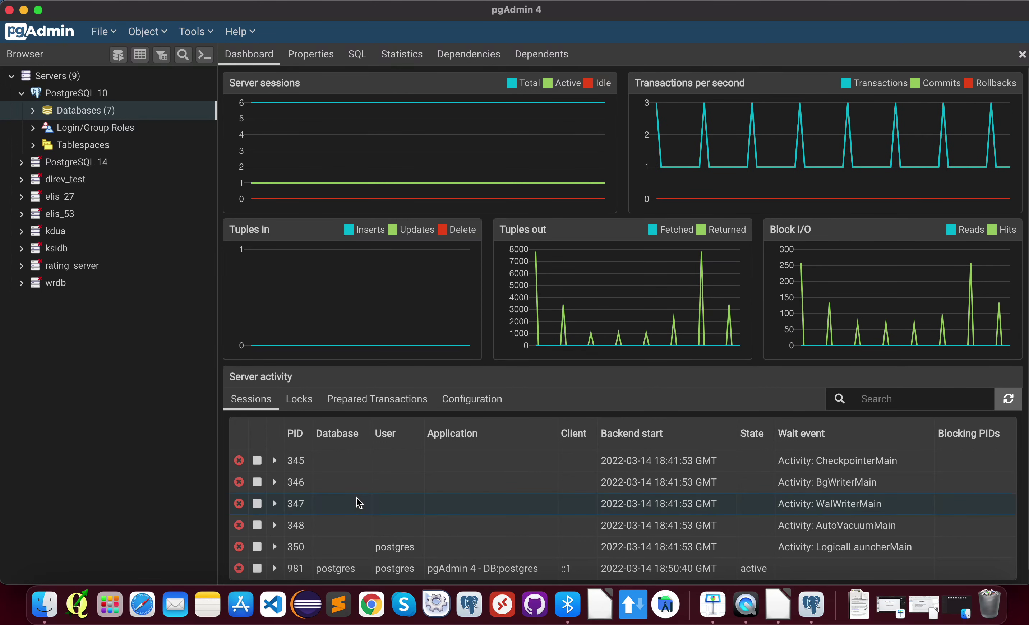
Review the PostgreSQL 10 server activity, followed by the properties and SQL of its Databases collection
scroll(357, 500, down, 1)
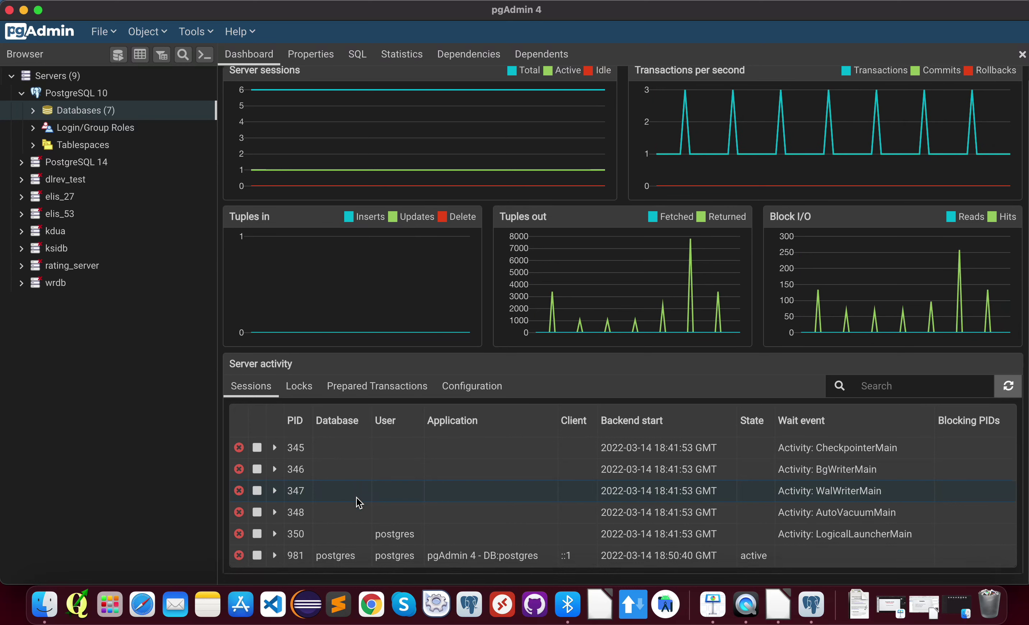
click(313, 61)
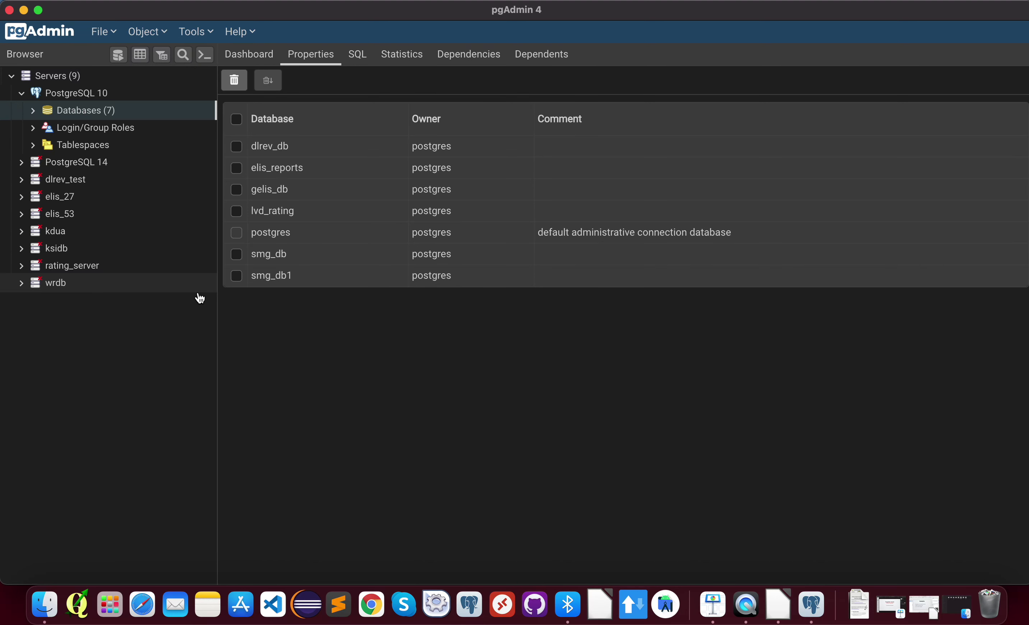
click(360, 56)
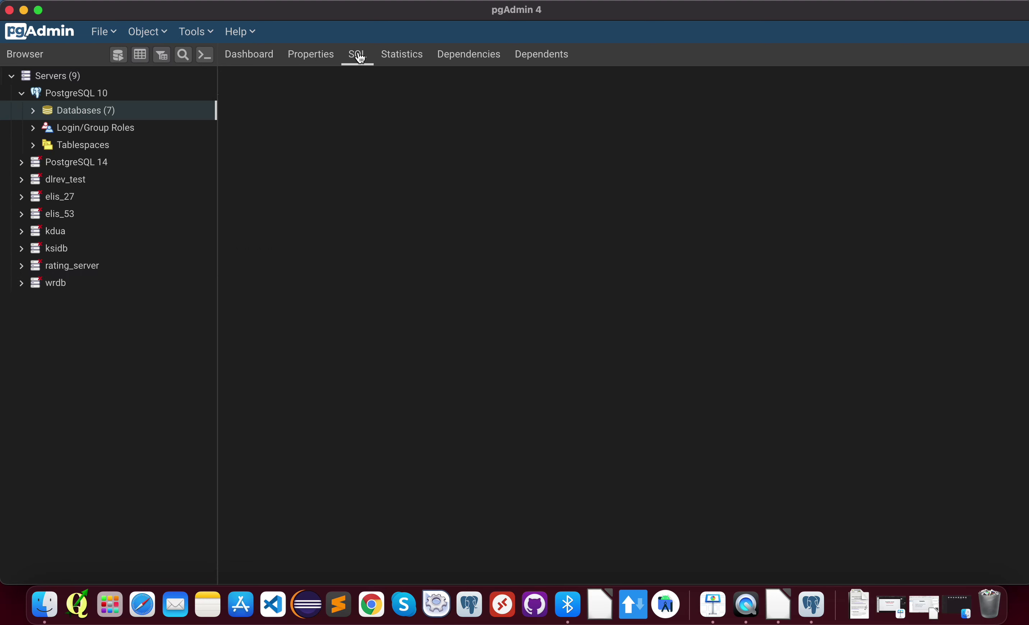
Browse the elis_reports database down to the tables of its csau schema
click(34, 111)
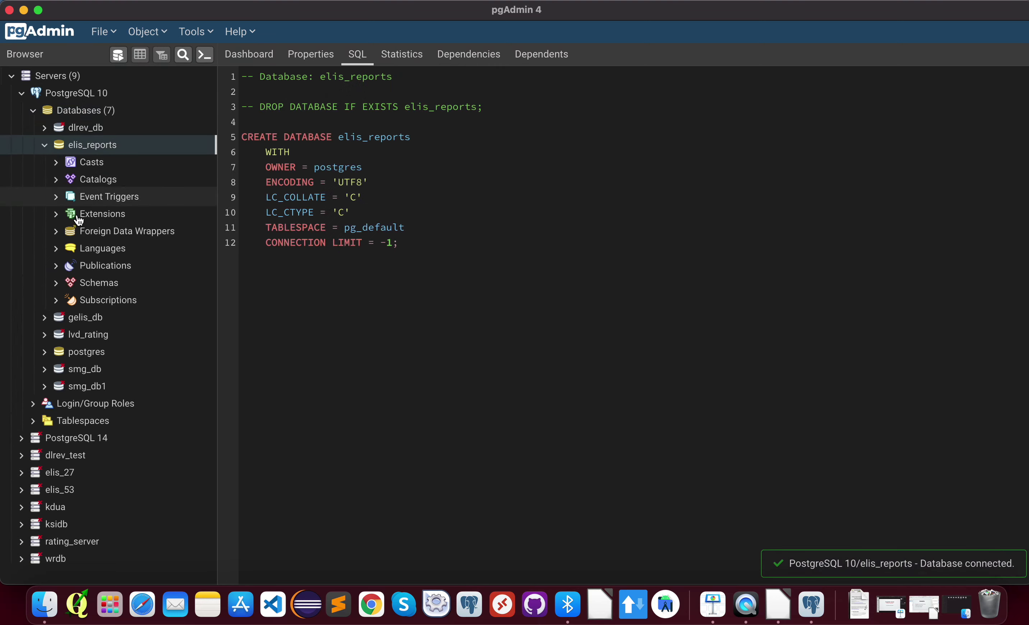
click(58, 285)
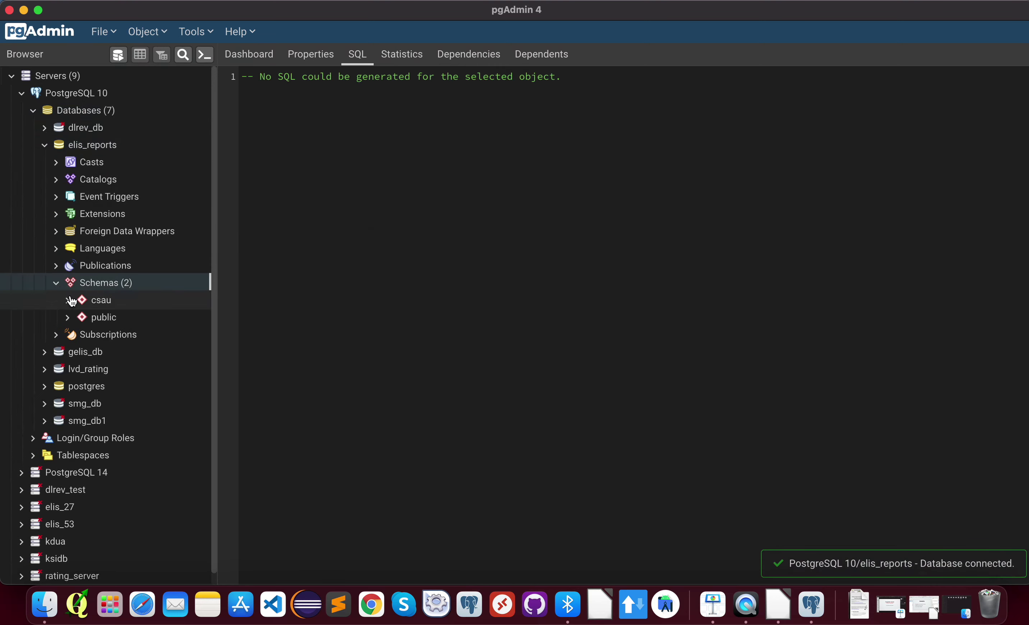
click(67, 300)
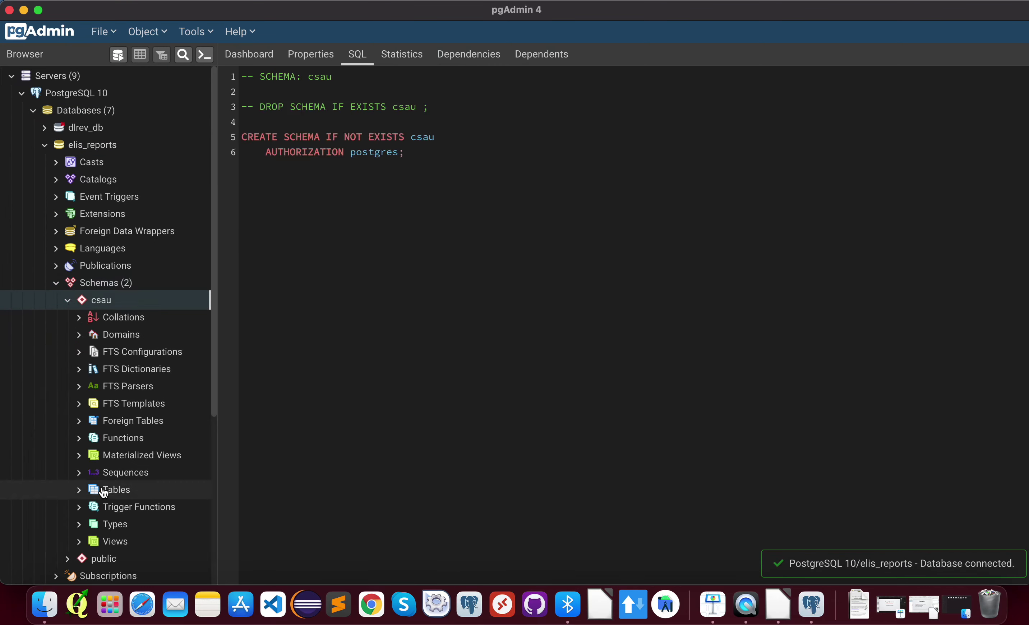
click(78, 491)
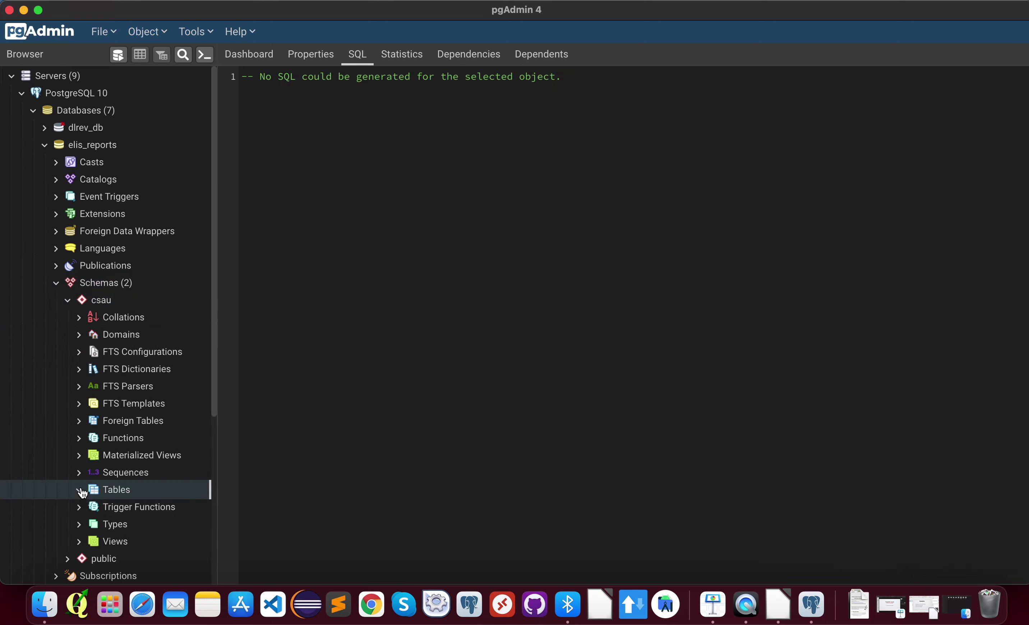
Inspect the csau schema's SQL and statistics, and the statistics, dependencies and dependents of its tables
click(104, 285)
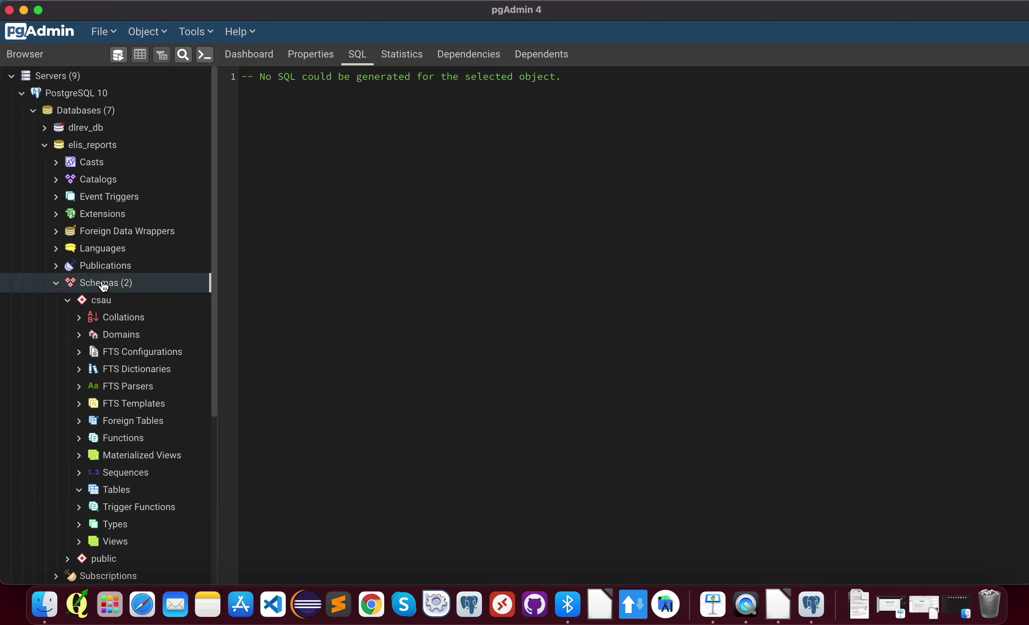
click(104, 299)
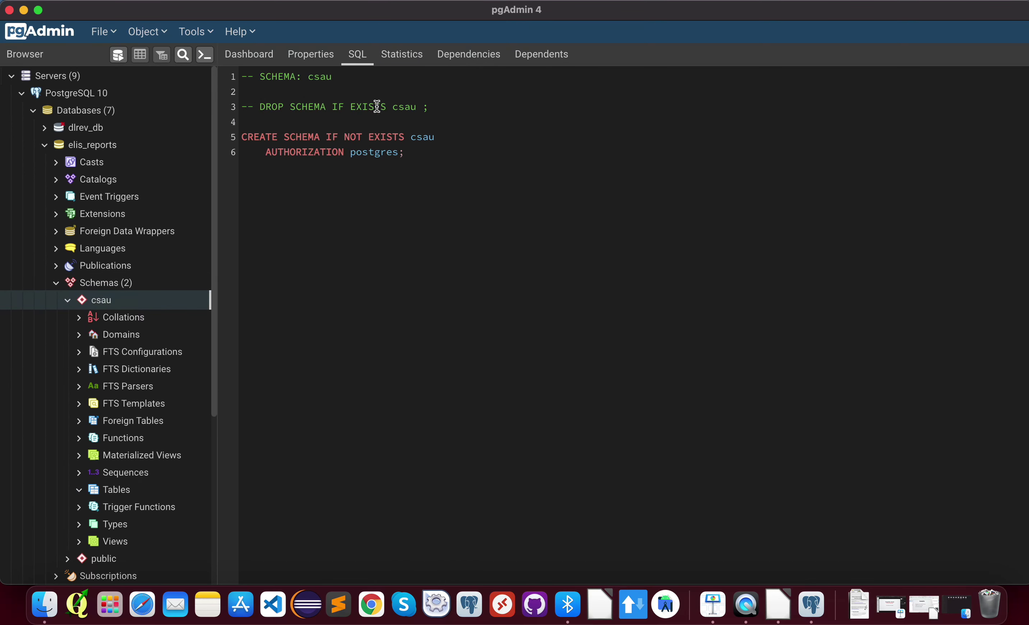
click(396, 61)
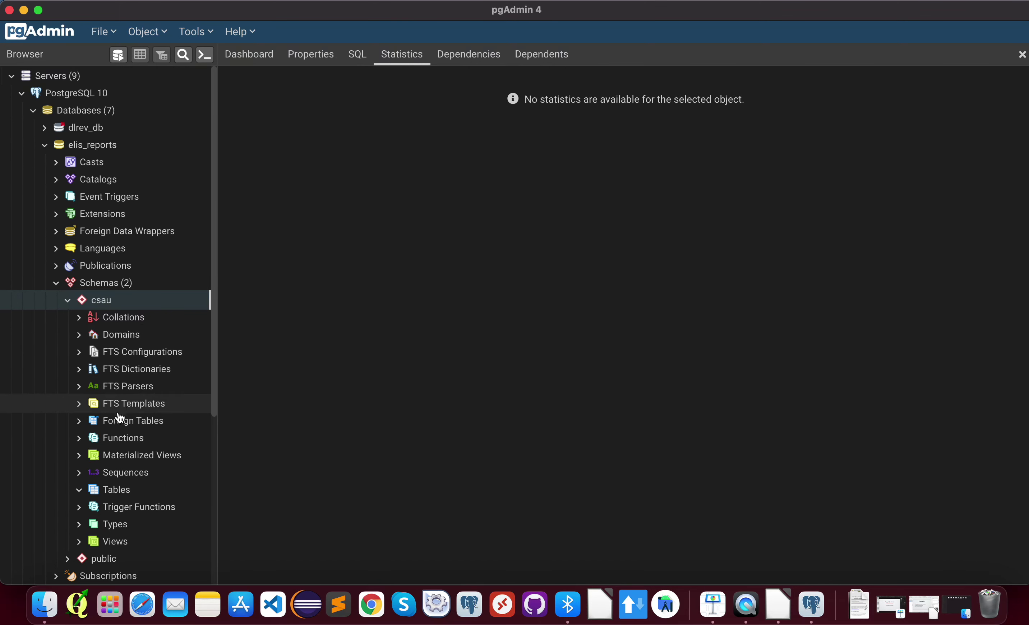
click(116, 493)
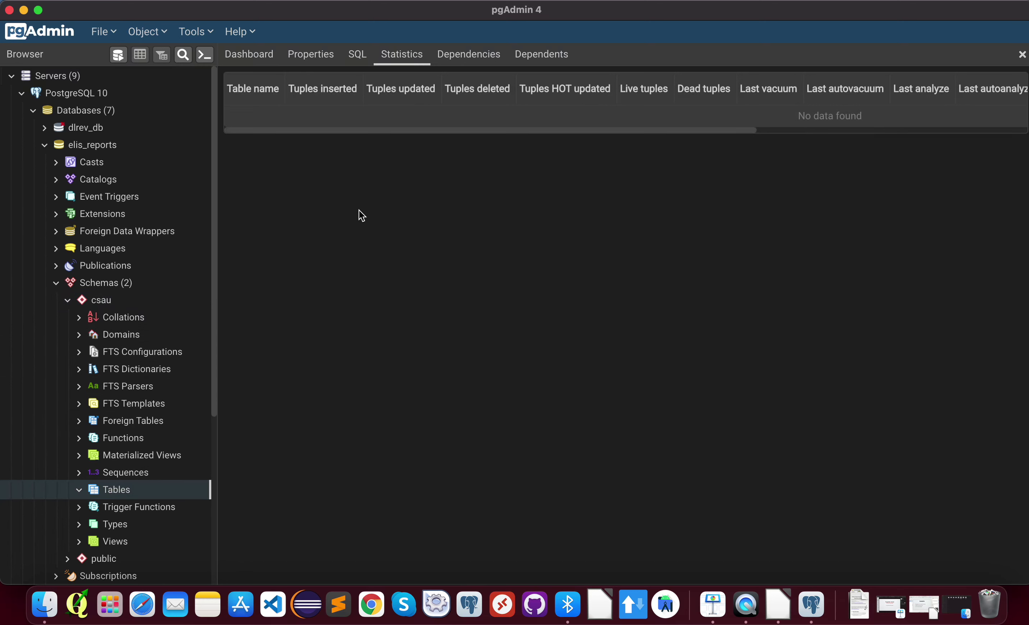
click(475, 57)
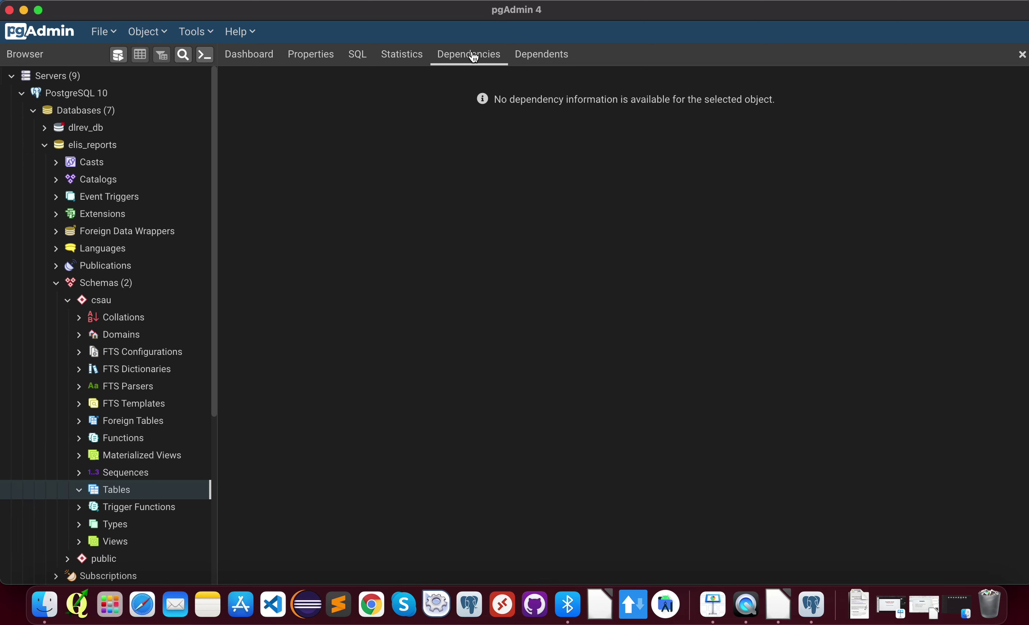
click(566, 53)
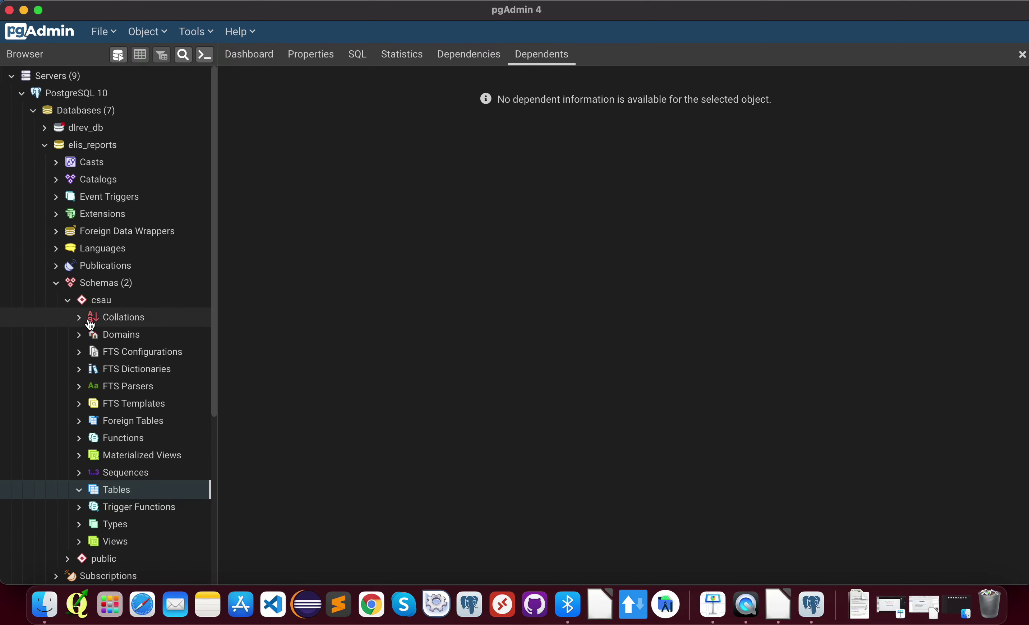
Collapse the elis_reports database and open a Query Tool on the lvd_rating database
click(56, 283)
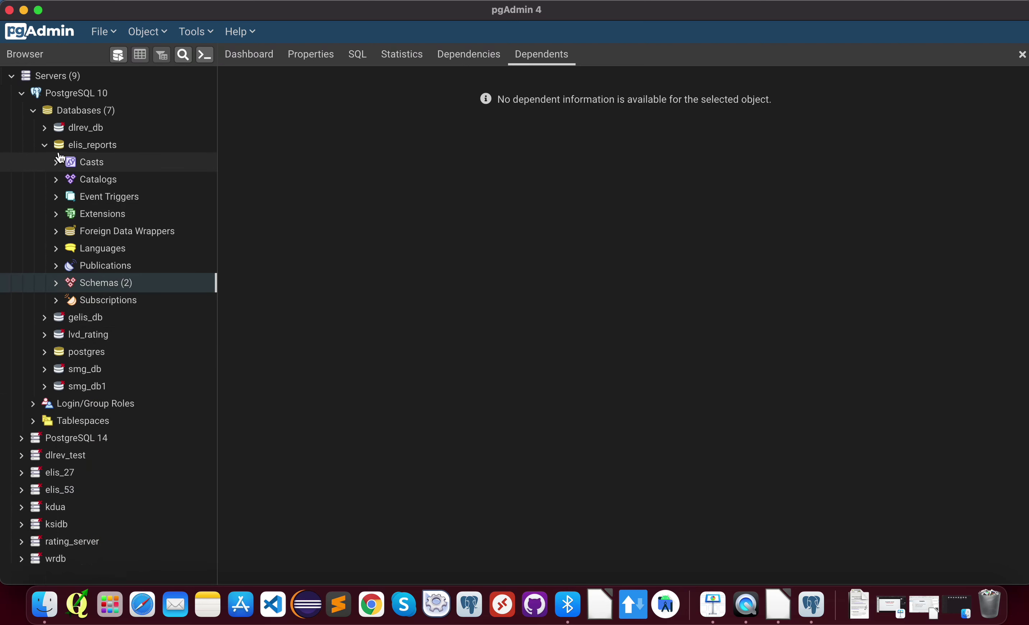
click(46, 148)
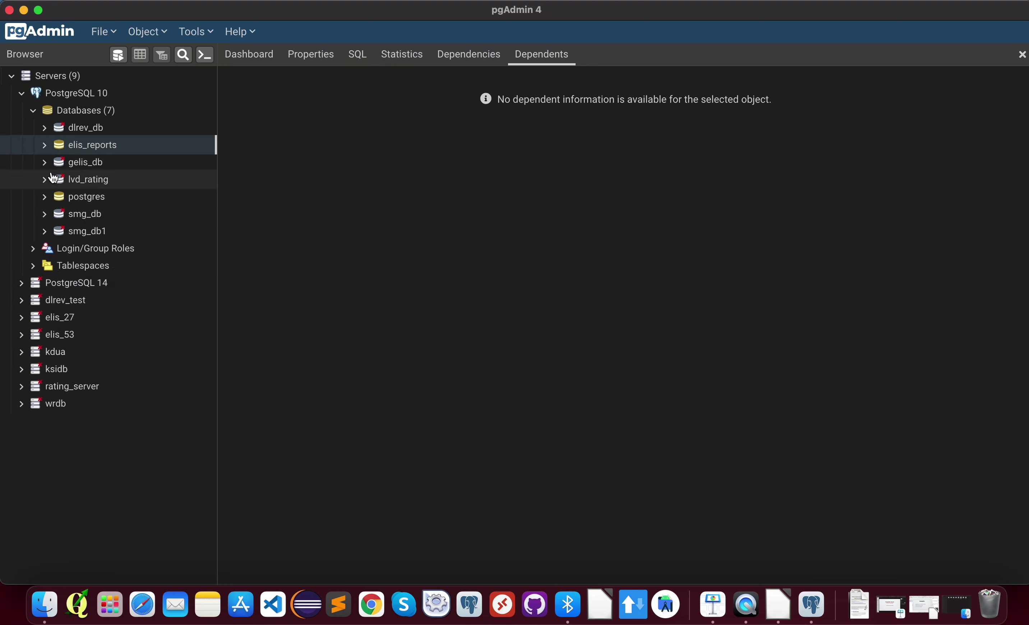
click(44, 181)
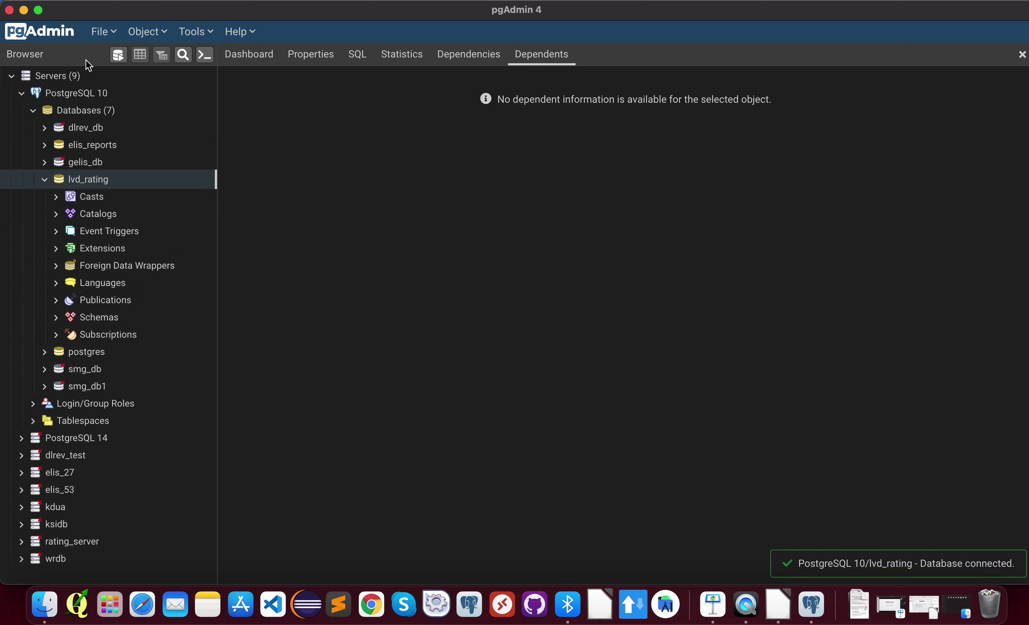
click(118, 56)
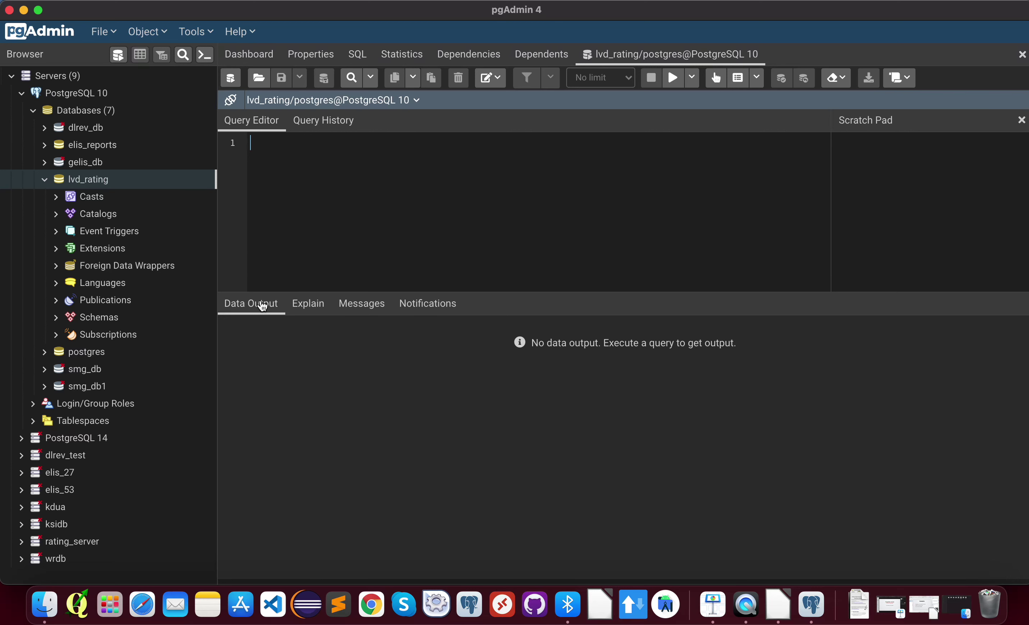
Look through the query's explain, messages and notifications output and return to its data output
click(310, 309)
click(353, 311)
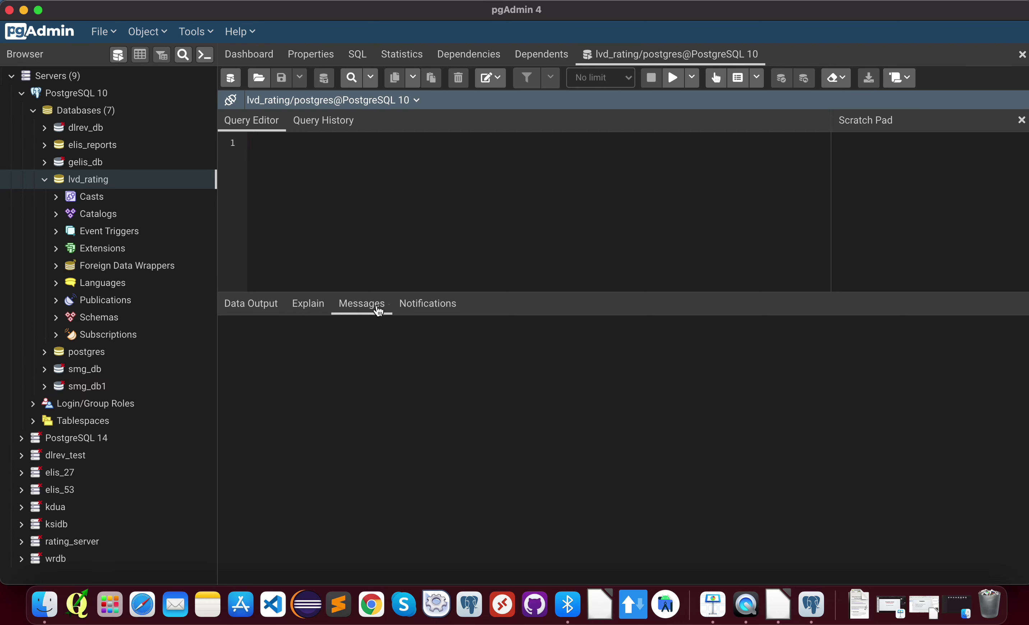
click(401, 311)
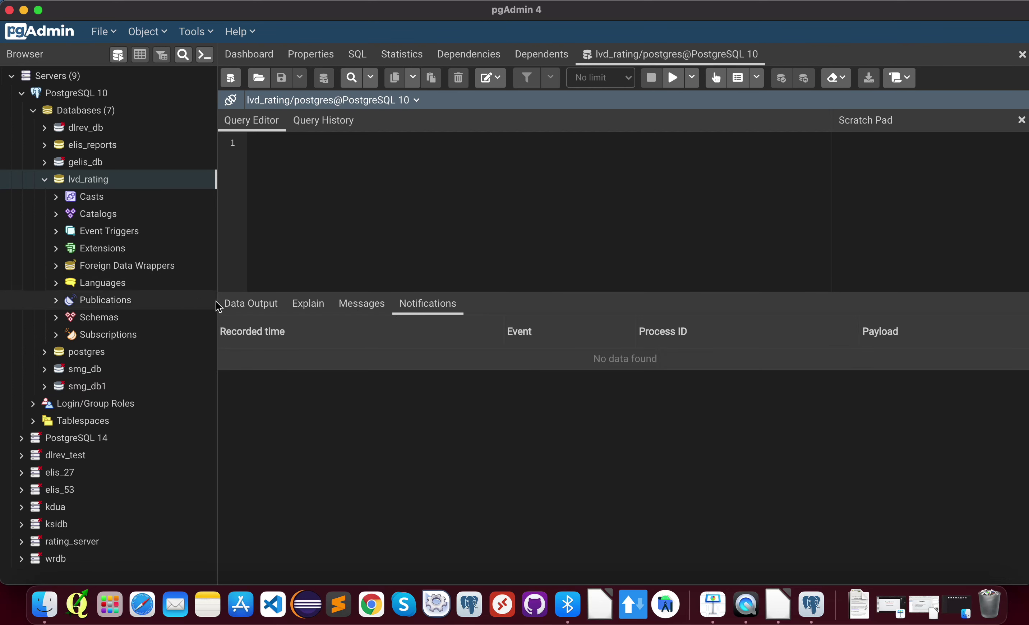
click(242, 310)
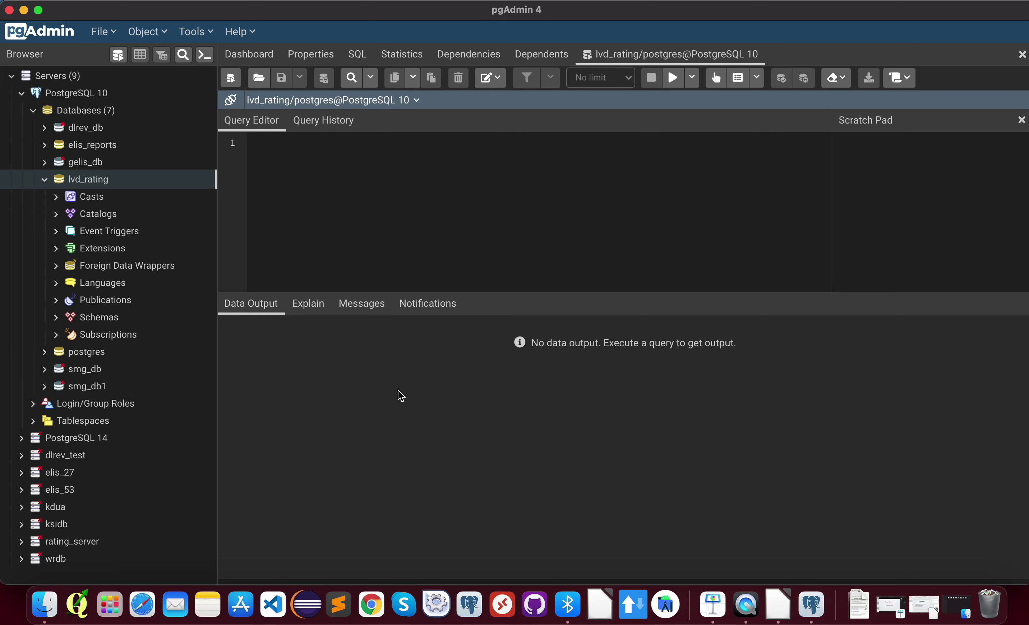